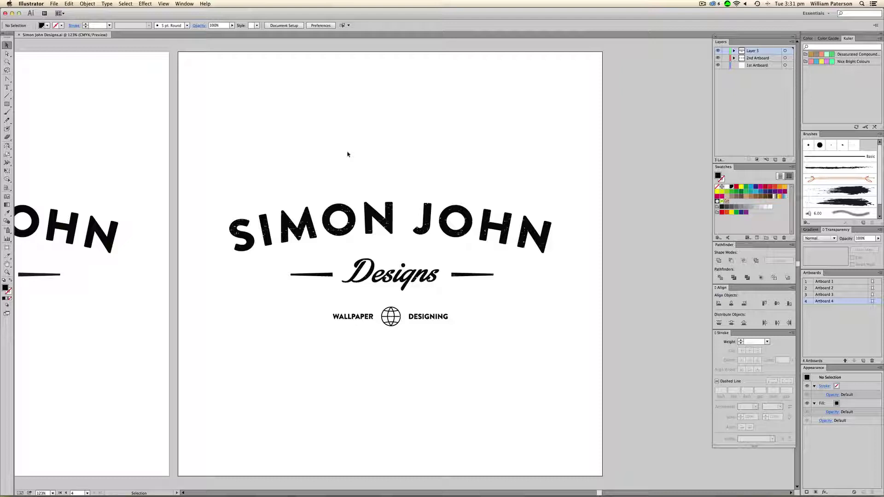
Step: Create a new blank document with a square artboard
{"action": "mouse_move", "coordinate": [276, 495]}
{"action": "left_click", "coordinate": [54, 4]}
{"action": "key", "text": "Escape"}
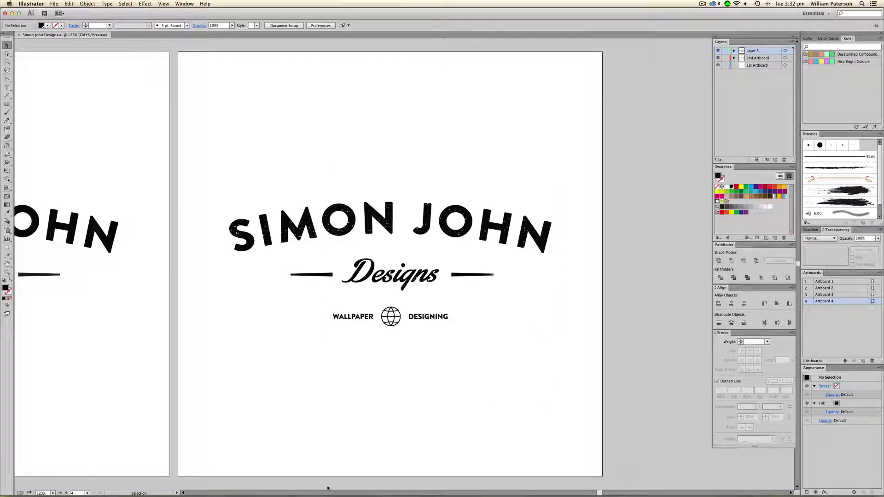
{"action": "key", "text": "super+alt+n"}
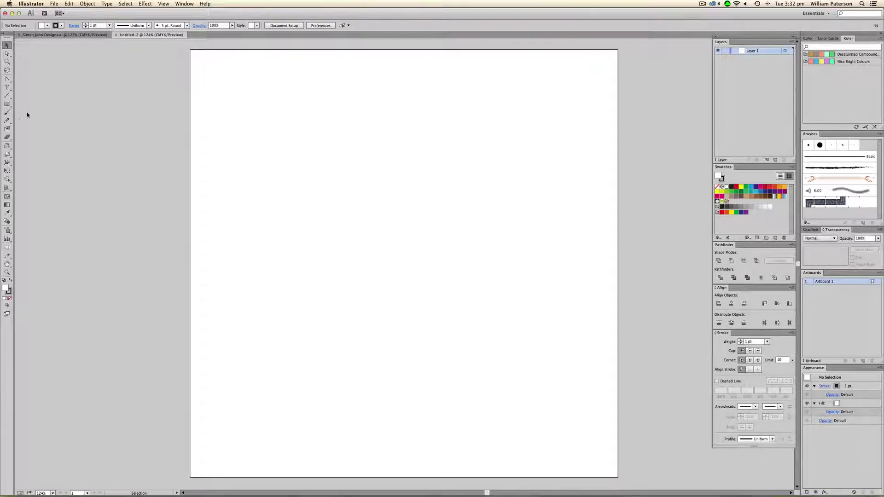
Step: Draw an open curve with the Pen tool, arching from the artboard's left-centre over to its right side and down to the lower right
{"action": "key", "text": "p"}
{"action": "left_click_drag", "start_coordinate": [292, 256], "coordinate": [339, 266]}
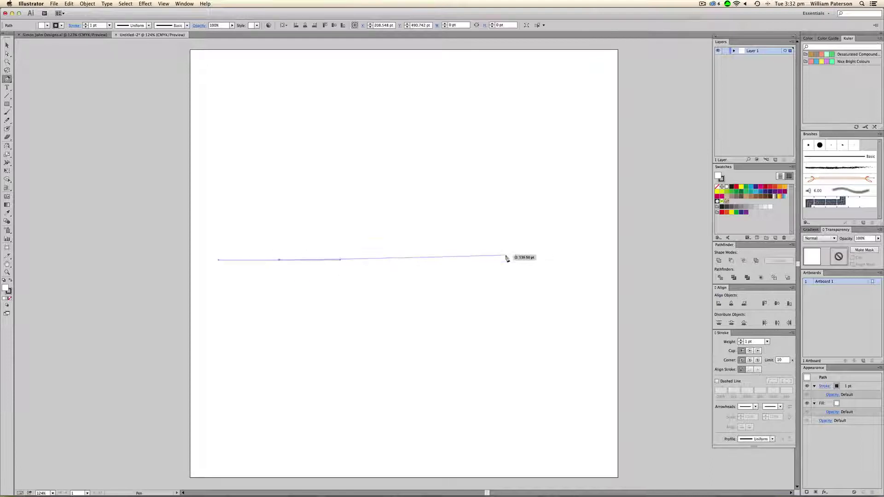
{"action": "left_click_drag", "start_coordinate": [441, 284], "coordinate": [371, 226]}
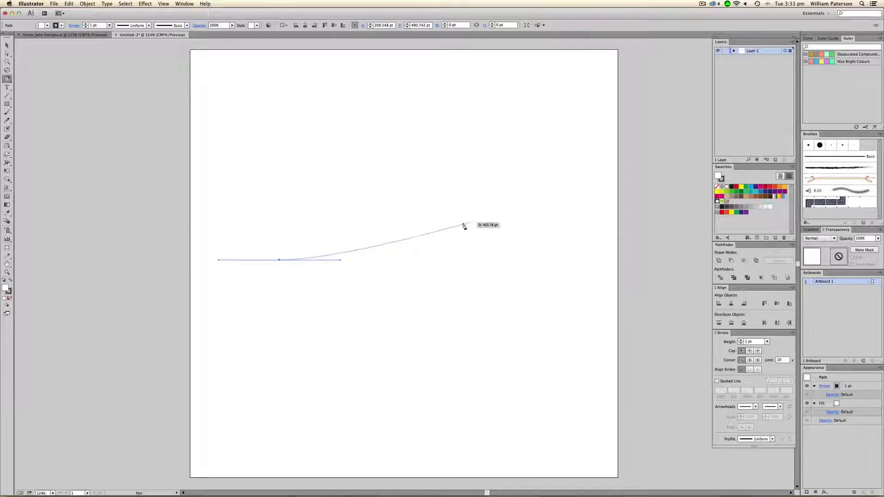
{"action": "left_click_drag", "start_coordinate": [518, 260], "coordinate": [599, 342]}
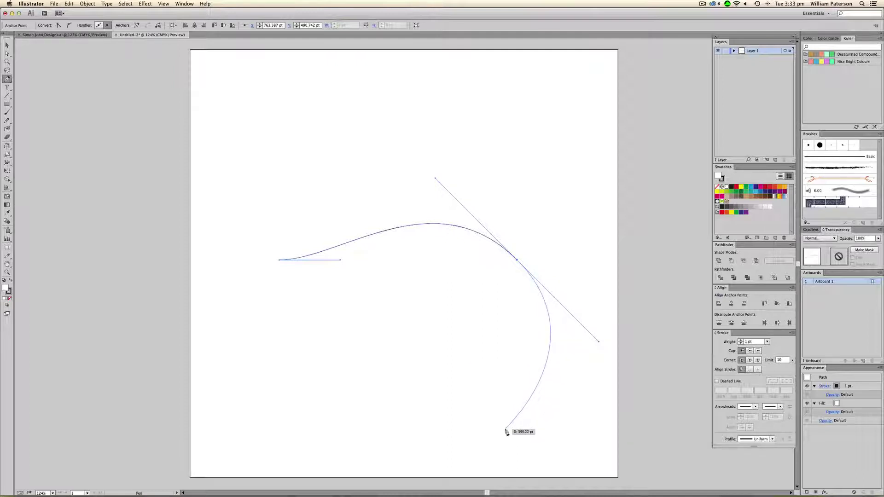
{"action": "left_click_drag", "start_coordinate": [507, 432], "coordinate": [495, 435]}
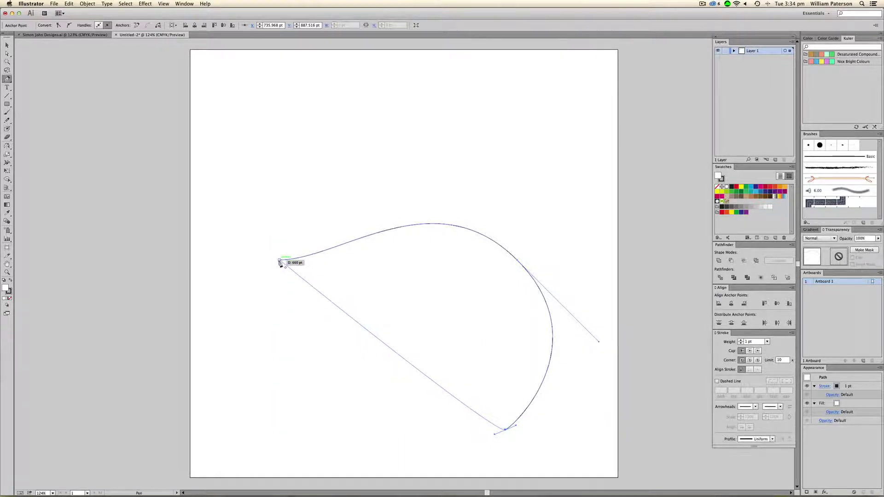
Step: Close the pen path at its starting anchor with a curved segment bulging below and to the left
{"action": "key", "text": "alt"}
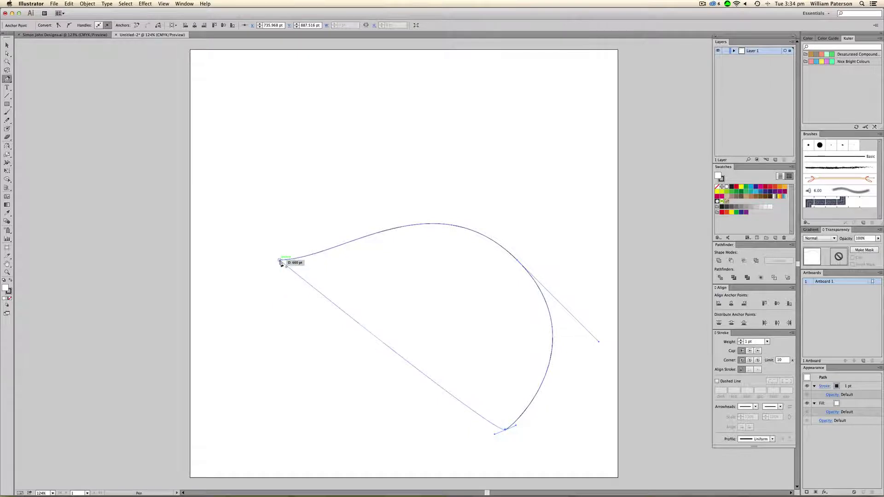
{"action": "left_click_drag", "start_coordinate": [279, 261], "coordinate": [399, 285]}
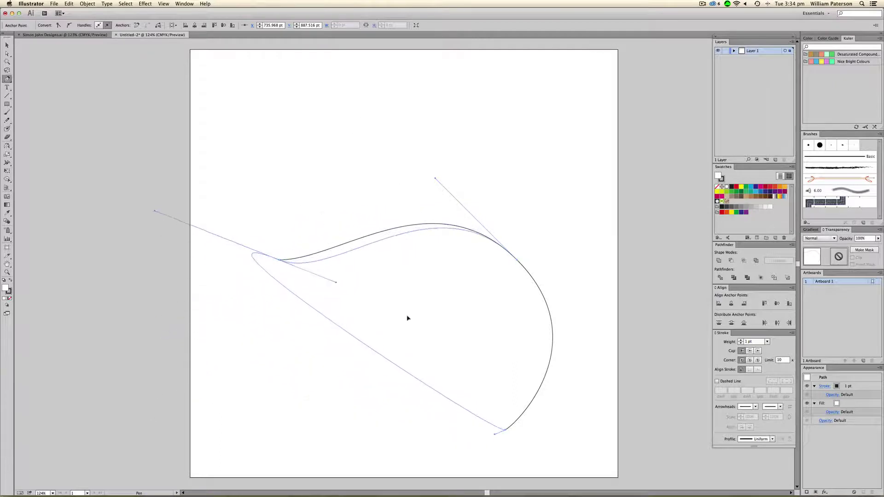
{"action": "left_click_drag", "start_coordinate": [408, 318], "coordinate": [402, 167]}
{"action": "key", "text": "super+z"}
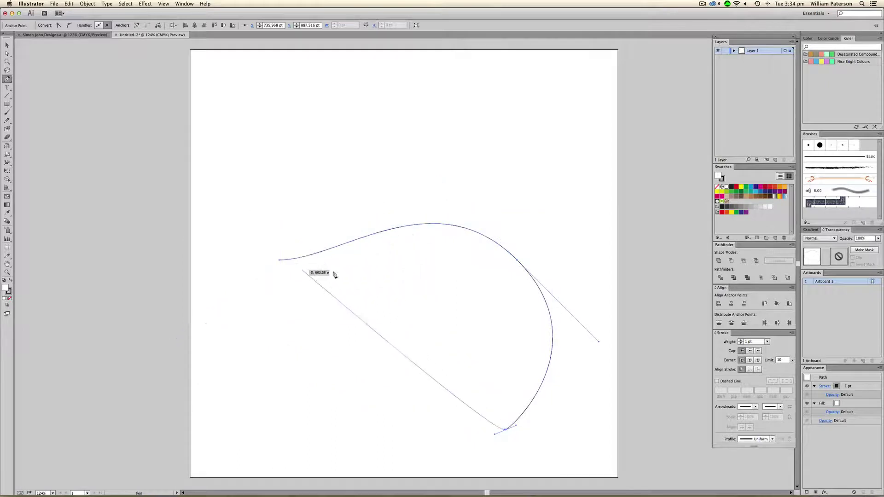
{"action": "left_click_drag", "start_coordinate": [335, 275], "coordinate": [367, 153]}
{"action": "key", "text": "space"}
{"action": "key", "text": "v"}
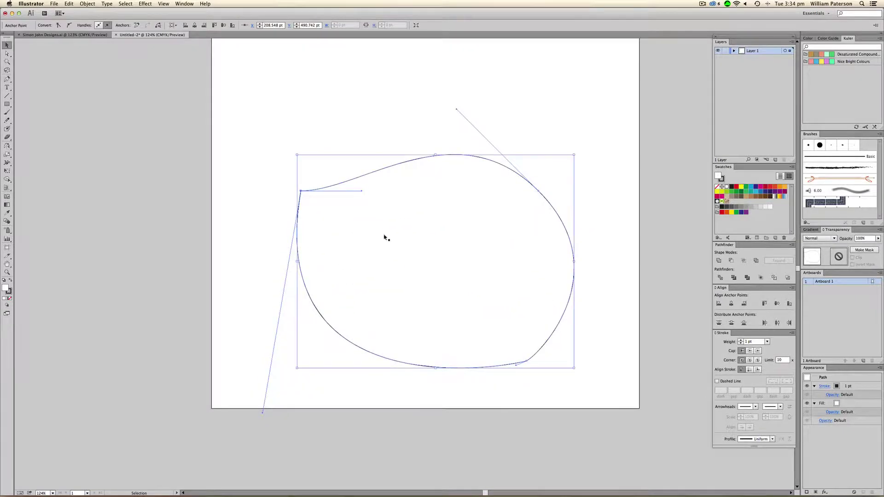
Step: Move the closed pen shape up the artboard and delete it
{"action": "left_click_drag", "start_coordinate": [385, 237], "coordinate": [416, 200]}
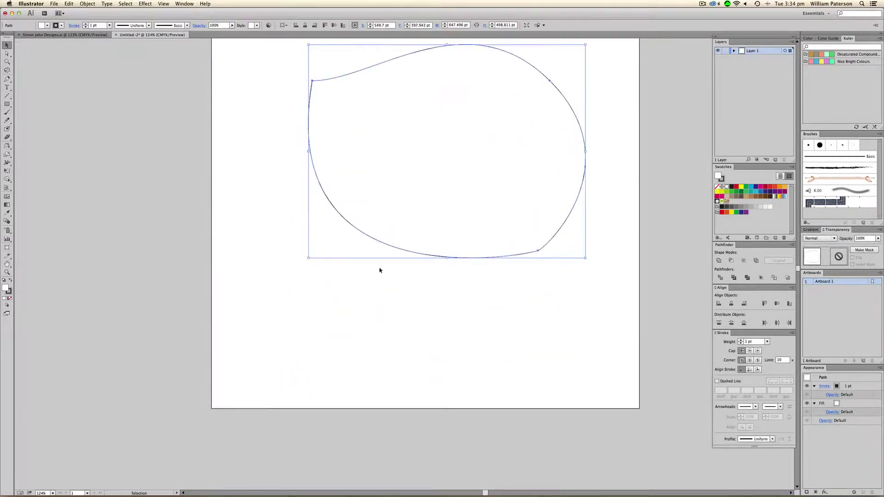
{"action": "left_click", "coordinate": [348, 255]}
{"action": "left_click", "coordinate": [412, 209]}
{"action": "key", "text": "Delete"}
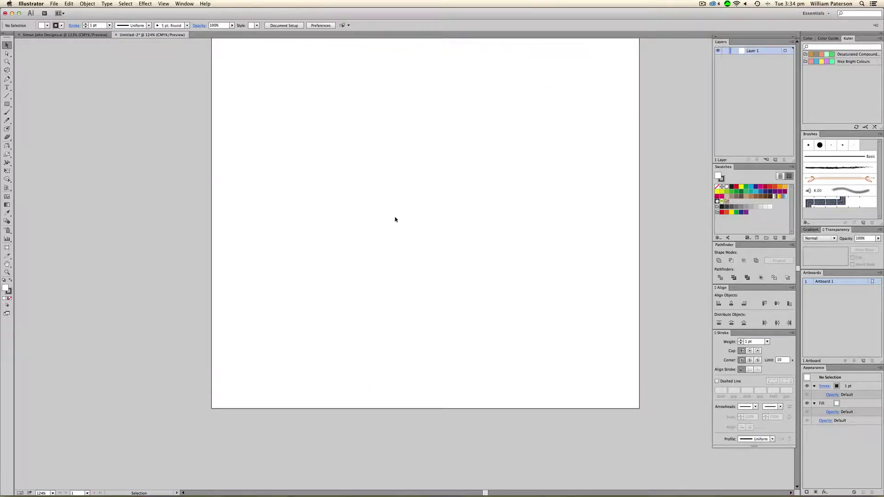
Step: Draw a circle about 195 pt in diameter near the artboard's upper middle
{"action": "key", "text": "l"}
{"action": "left_click_drag", "start_coordinate": [394, 152], "coordinate": [333, 153]}
{"action": "left_click_drag", "start_coordinate": [410, 189], "coordinate": [451, 211]}
Step: Lower the circle's top anchor and raise its bottom anchor to form a flattened bean shape about 111 pt tall
{"action": "key", "text": "a"}
{"action": "left_click", "coordinate": [410, 148]}
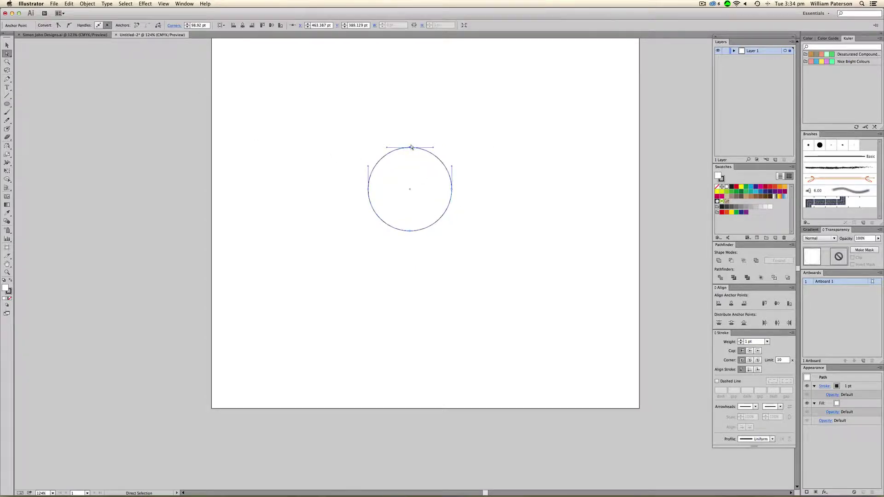
{"action": "key", "text": "super+shift+a"}
{"action": "left_click", "coordinate": [408, 148]}
{"action": "left_click_drag", "start_coordinate": [409, 148], "coordinate": [409, 161]}
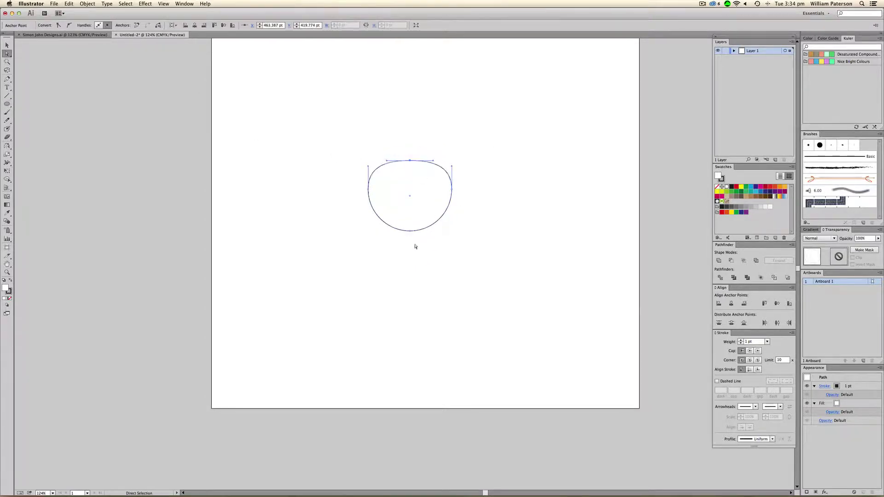
{"action": "left_click", "coordinate": [409, 231]}
{"action": "left_click_drag", "start_coordinate": [408, 235], "coordinate": [410, 208]}
Step: Add a second layer above the bean shape and lock Layer 1
{"action": "key", "text": "v"}
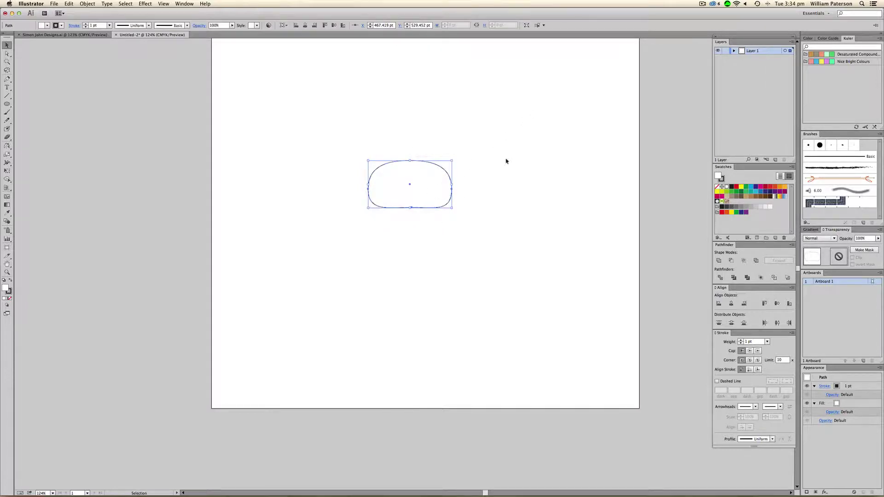
{"action": "left_click", "coordinate": [775, 160]}
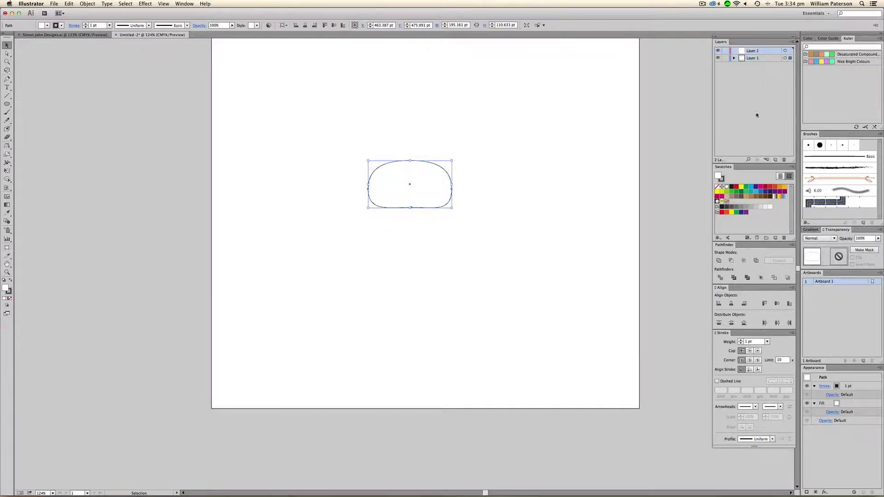
{"action": "left_click", "coordinate": [726, 58]}
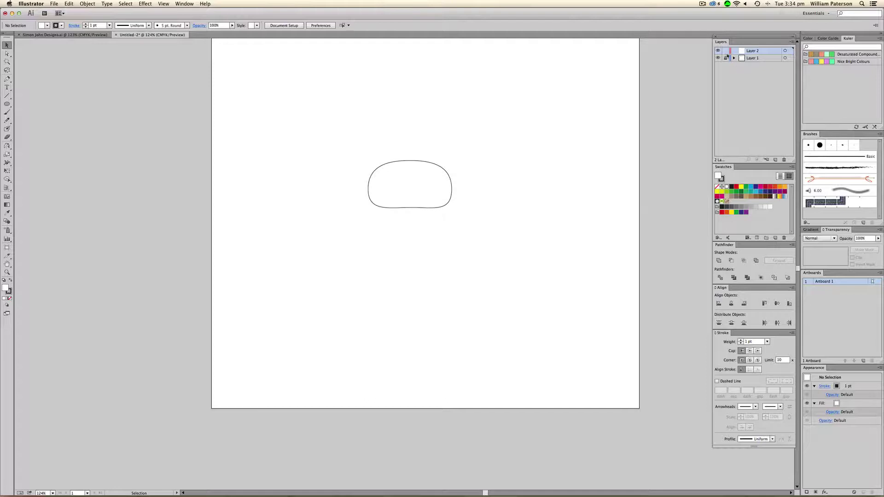
Step: Give the bean shape on Layer 1 a light grey stroke and lock its layer
{"action": "left_click", "coordinate": [435, 179]}
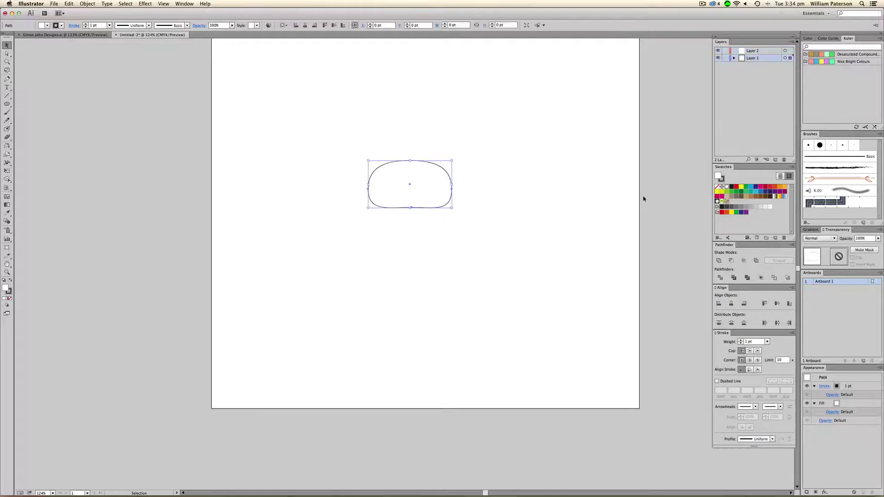
{"action": "left_click", "coordinate": [757, 207]}
{"action": "left_click", "coordinate": [540, 212]}
{"action": "key", "text": "super+z"}
{"action": "key", "text": "x"}
{"action": "left_click", "coordinate": [756, 207]}
{"action": "left_click", "coordinate": [726, 58]}
Step: Trace the grey shape's top edge on Layer 2 with the Pen tool, starting from its upper-left curve
{"action": "key", "text": "p"}
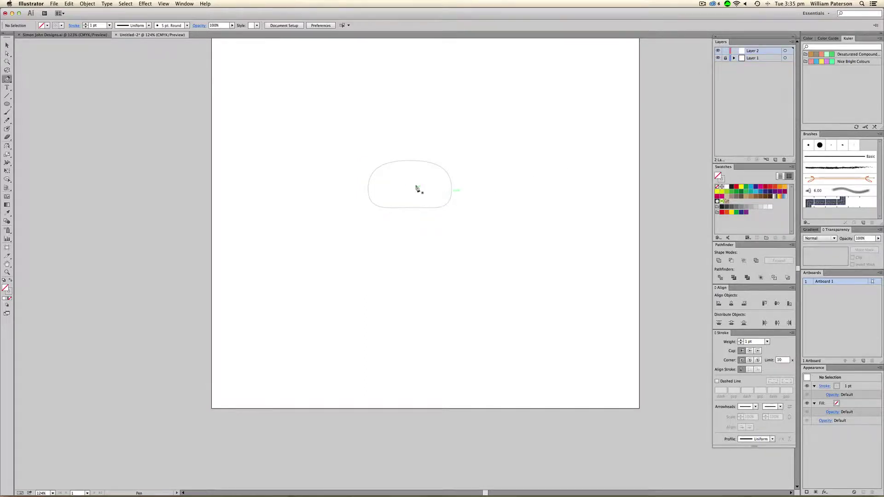
{"action": "key", "text": "super+equal"}
{"action": "key", "text": "super+equal"}
{"action": "key", "text": "super+equal"}
{"action": "key", "text": "super+equal"}
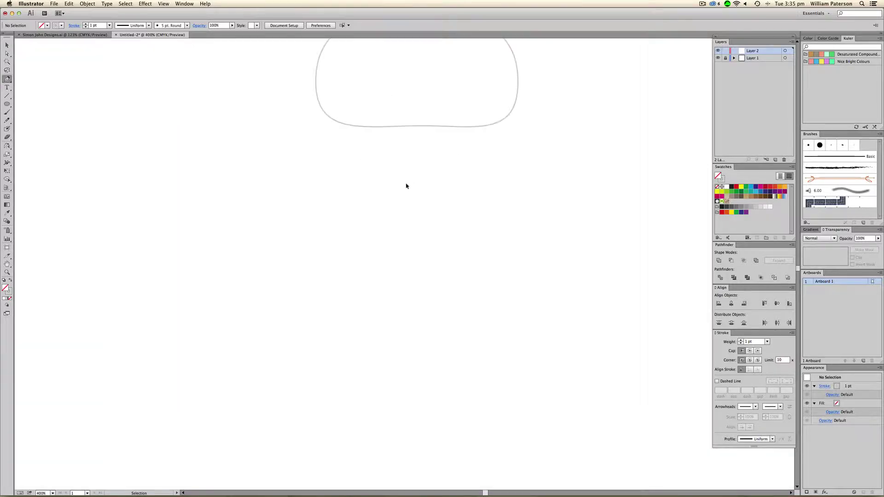
{"action": "scroll", "coordinate": [375, 184], "scroll_direction": "up", "scroll_amount": 10}
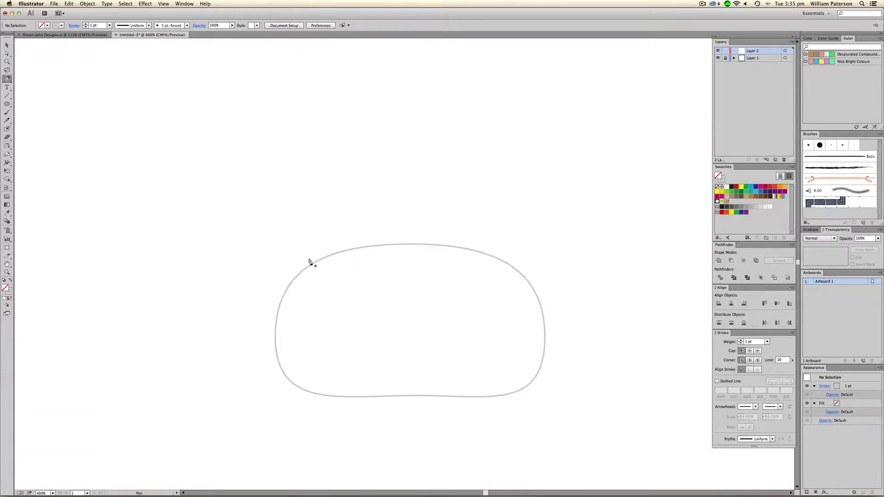
{"action": "left_click_drag", "start_coordinate": [303, 273], "coordinate": [470, 251]}
{"action": "key", "text": "super+z"}
{"action": "key", "text": "super+z"}
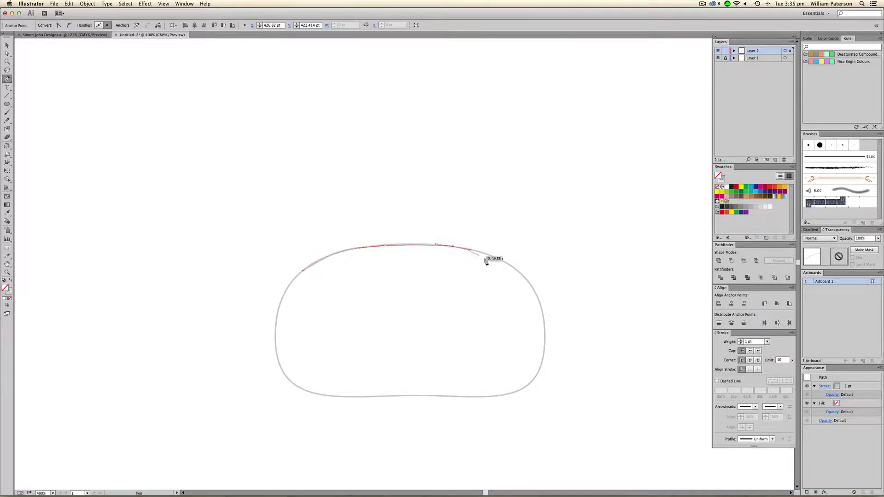
Step: Continue the tracing path around the grey shape's right side to its lower-right corner
{"action": "left_click", "coordinate": [527, 280]}
{"action": "key", "text": "ctrl+z"}
{"action": "left_click", "coordinate": [506, 262]}
{"action": "left_click_drag", "start_coordinate": [502, 262], "coordinate": [507, 264]}
{"action": "left_click_drag", "start_coordinate": [540, 303], "coordinate": [483, 401]}
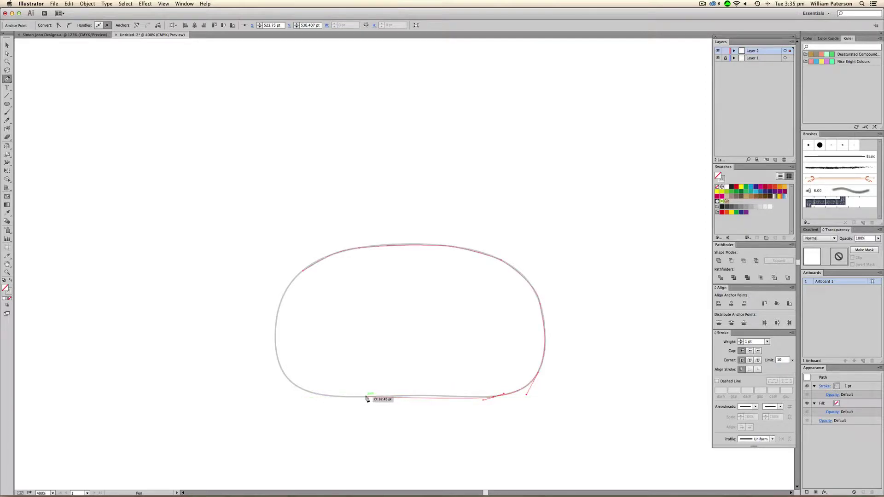
Step: Trace the grey shape's bottom edge and left side, closing the path at its first anchor
{"action": "left_click_drag", "start_coordinate": [375, 397], "coordinate": [352, 401]}
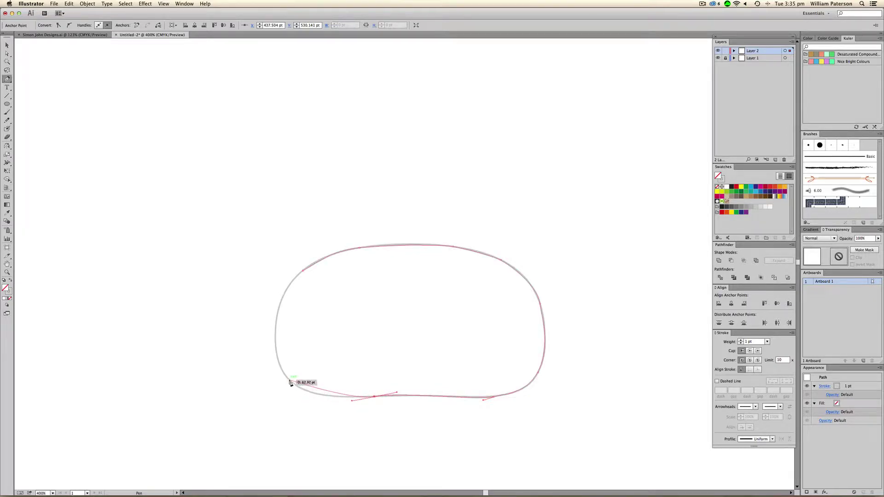
{"action": "left_click_drag", "start_coordinate": [291, 382], "coordinate": [282, 368]}
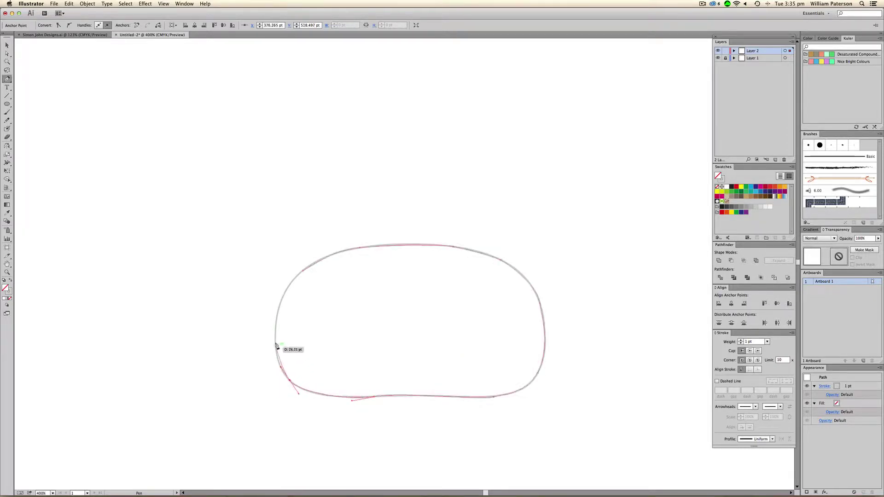
{"action": "left_click_drag", "start_coordinate": [277, 322], "coordinate": [305, 246]}
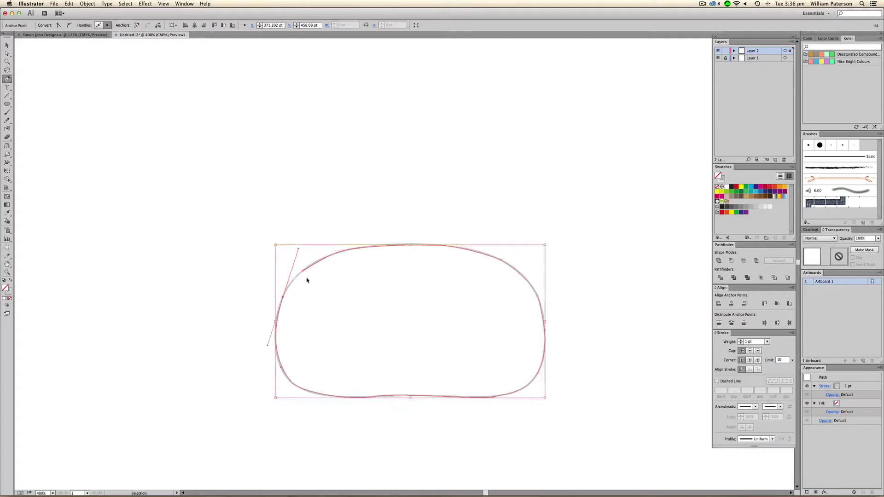
{"action": "left_click_drag", "start_coordinate": [282, 305], "coordinate": [296, 259]}
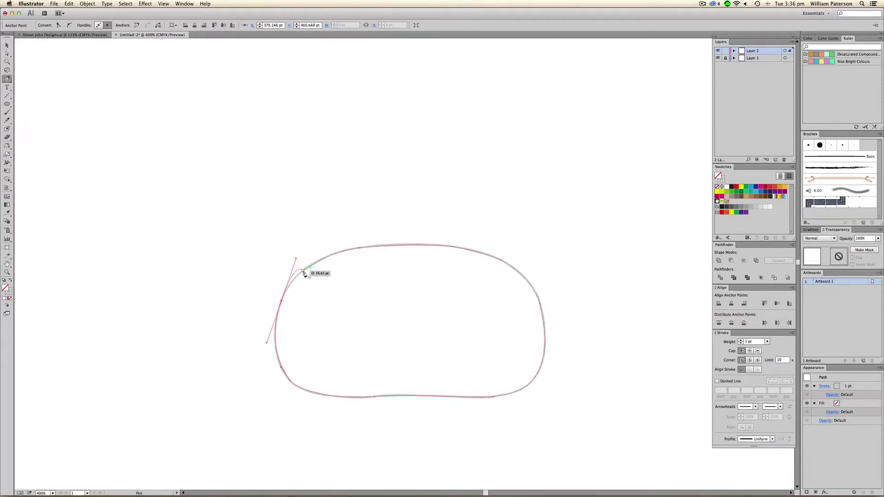
{"action": "key", "text": "super+z"}
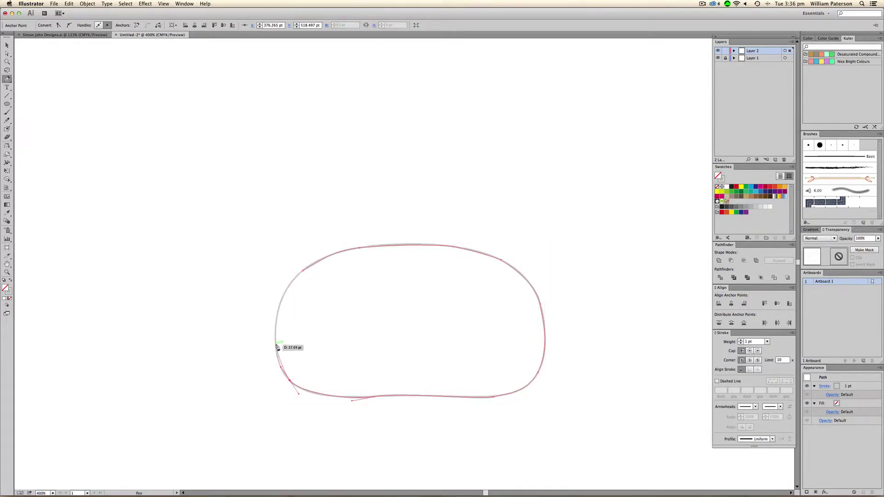
{"action": "left_click_drag", "start_coordinate": [275, 332], "coordinate": [326, 250]}
Step: Set the traced path's stroke to red
{"action": "key", "text": "v"}
{"action": "left_click", "coordinate": [411, 205]}
{"action": "left_click_drag", "start_coordinate": [468, 226], "coordinate": [216, 394]}
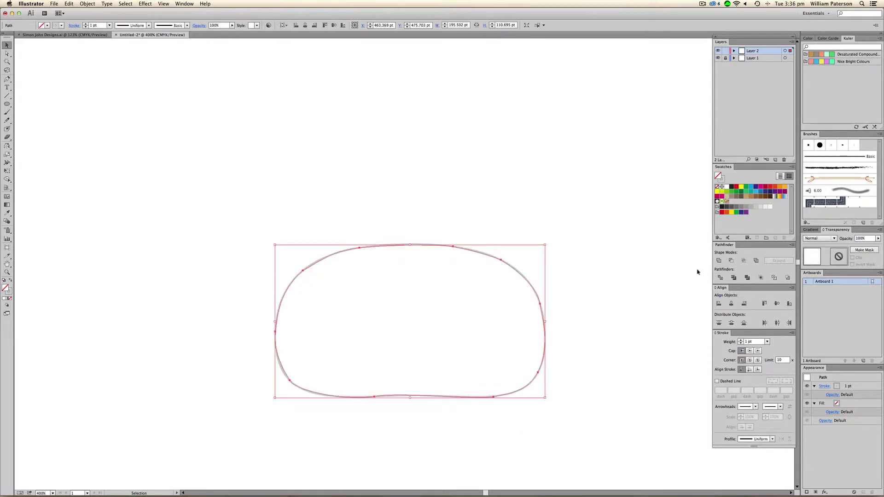
{"action": "left_click", "coordinate": [737, 186]}
{"action": "left_click", "coordinate": [655, 219]}
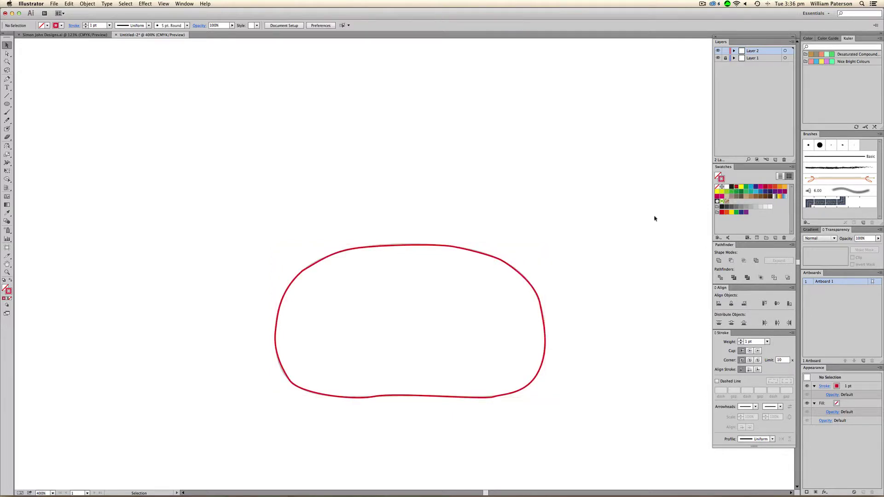
Step: Move the red traced path up and to the right off the grey guide shape, and delete it
{"action": "left_click_drag", "start_coordinate": [579, 242], "coordinate": [470, 318]}
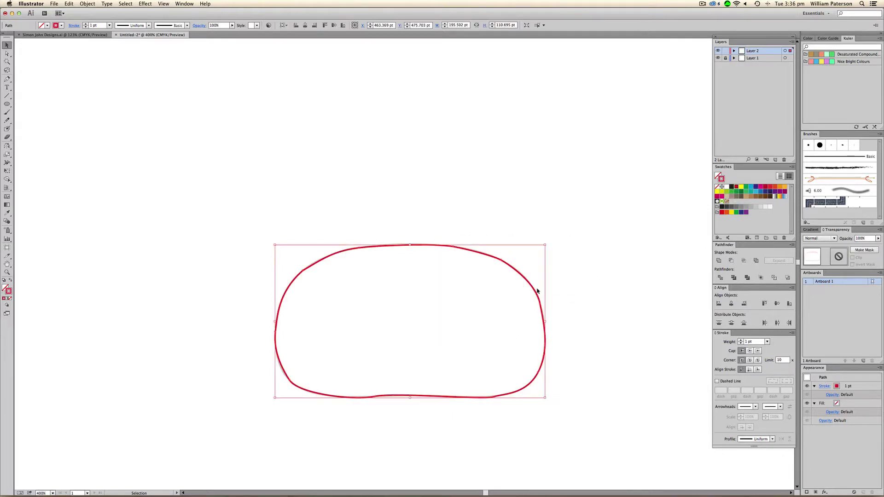
{"action": "left_click_drag", "start_coordinate": [520, 277], "coordinate": [562, 205]}
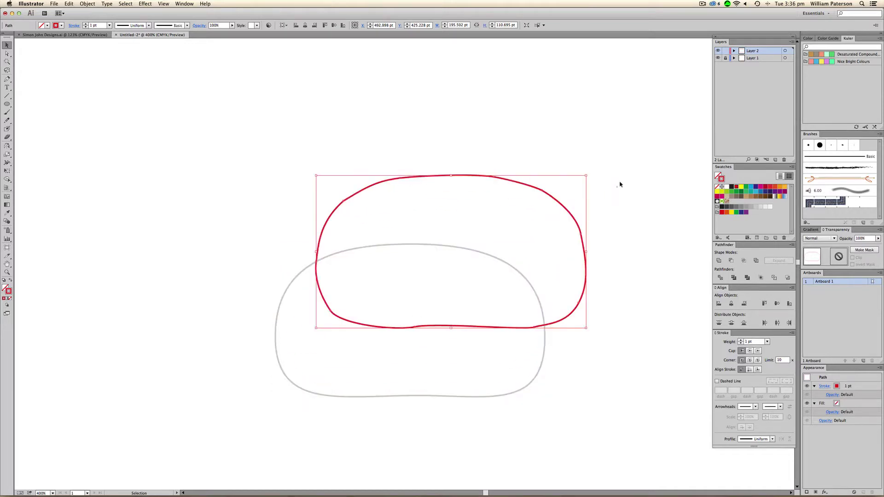
{"action": "key", "text": "Delete"}
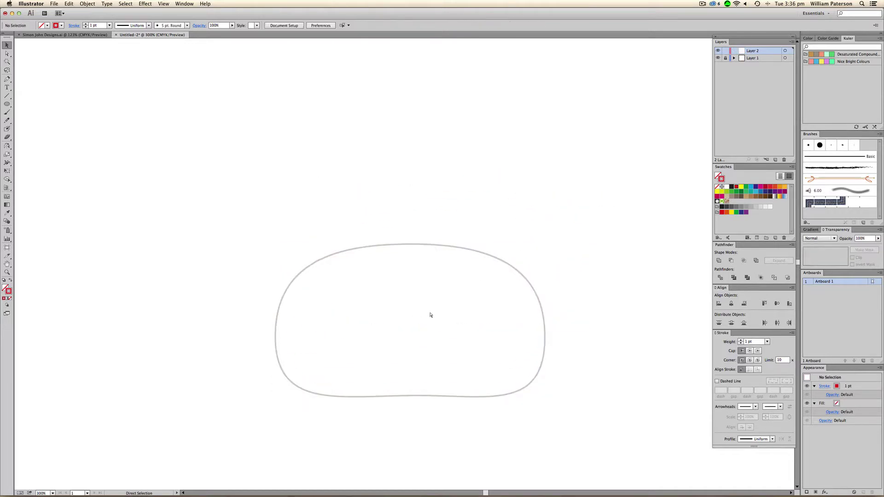
Step: Open the What's New overview of the program's latest features
{"action": "key", "text": "super+minus"}
{"action": "key", "text": "super+minus"}
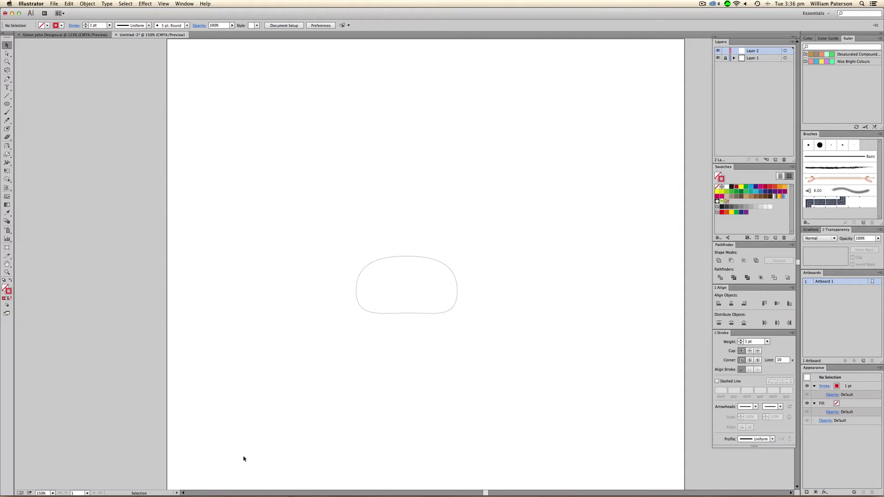
{"action": "left_click", "coordinate": [206, 4]}
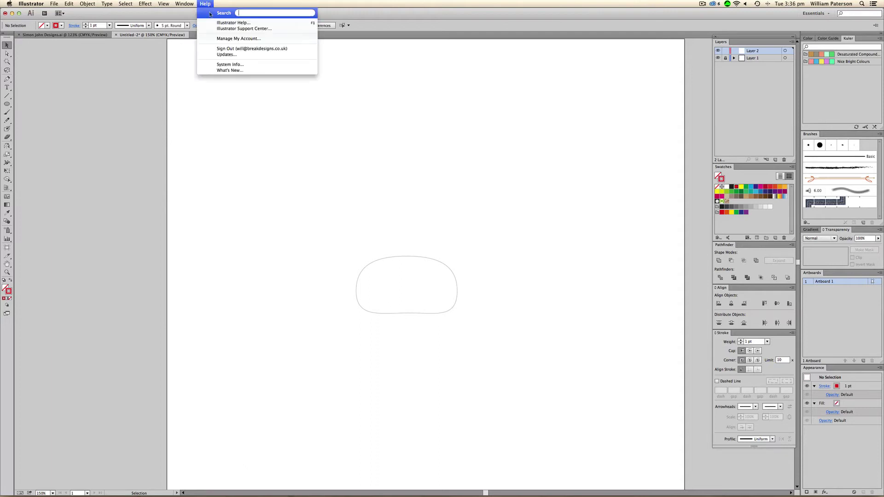
{"action": "left_click", "coordinate": [230, 70]}
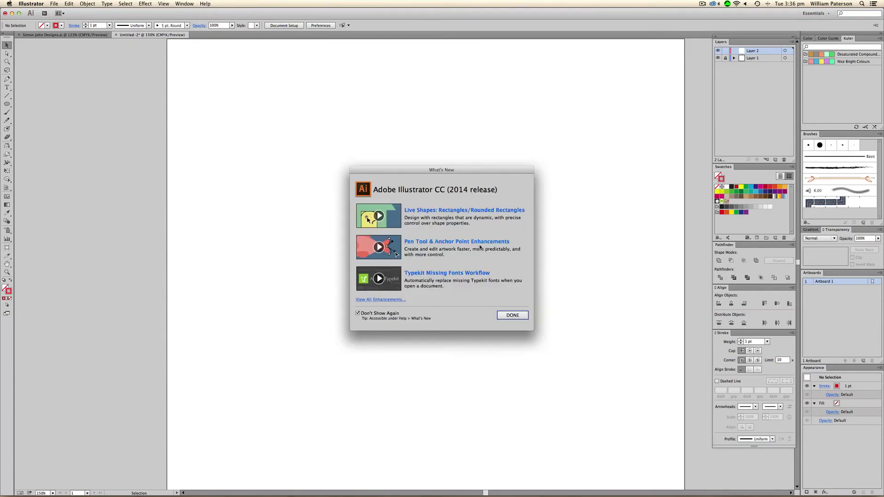